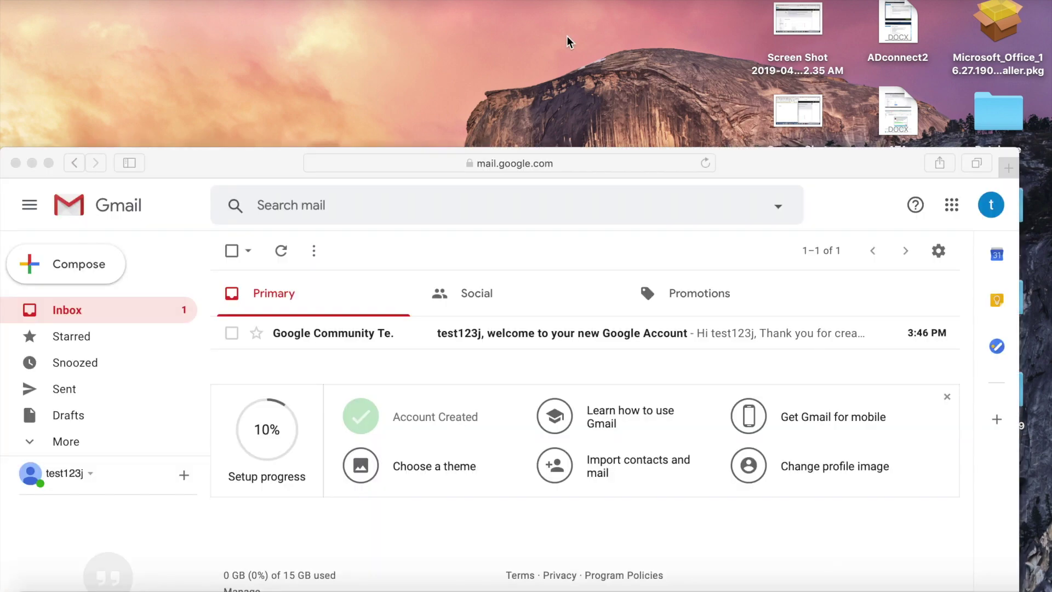
Bring the Safari Gmail window forward, drag it toward the top, and open quick settings.
left_click(991, 211)
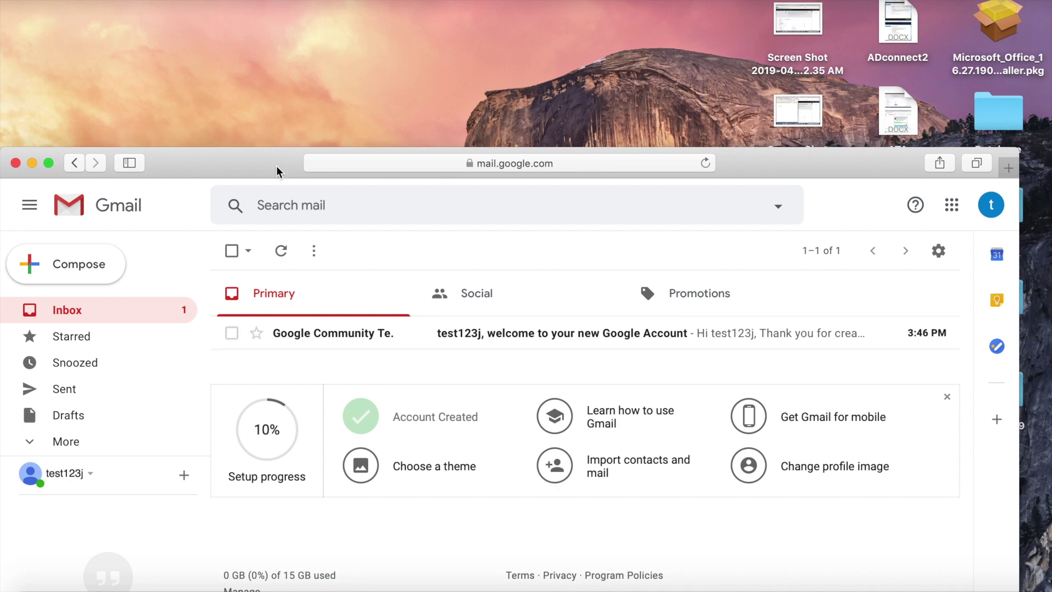
left_click_drag(277, 170, 265, 82)
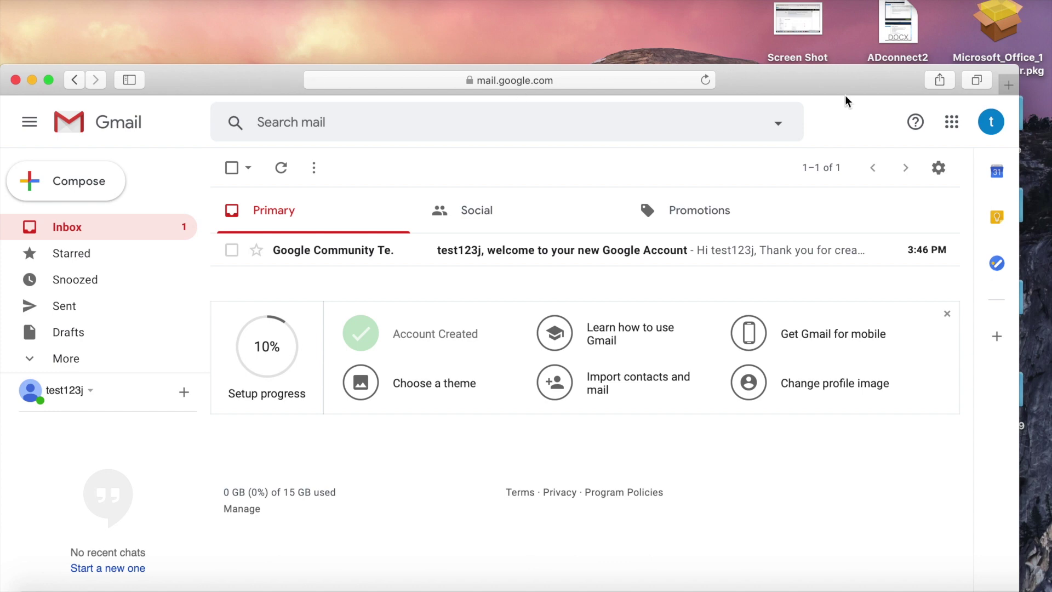
left_click(991, 122)
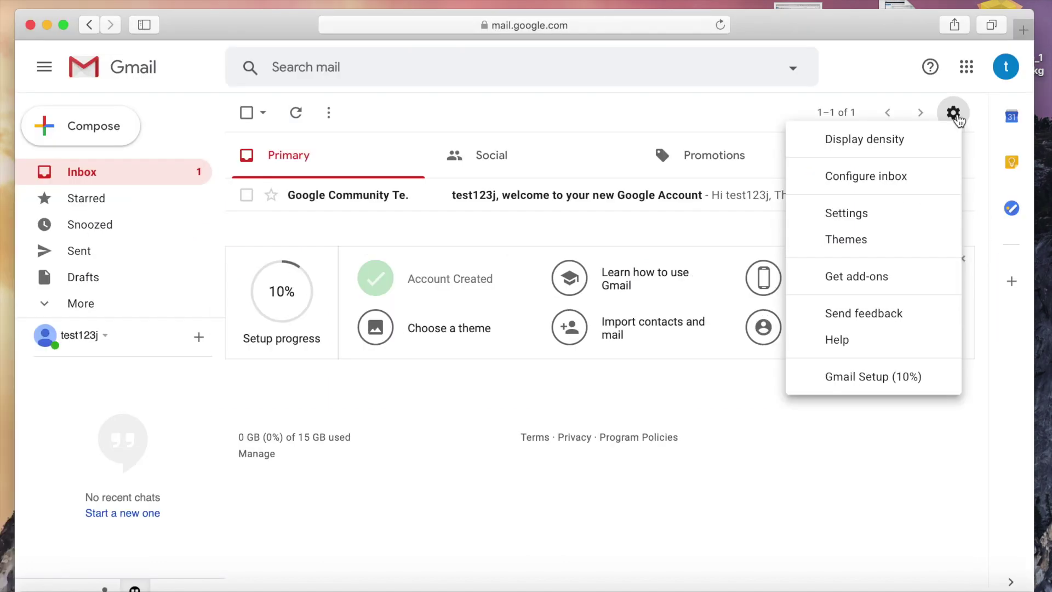
Open Gmail's full settings on the Forwarding and POP/IMAP tab.
left_click(871, 214)
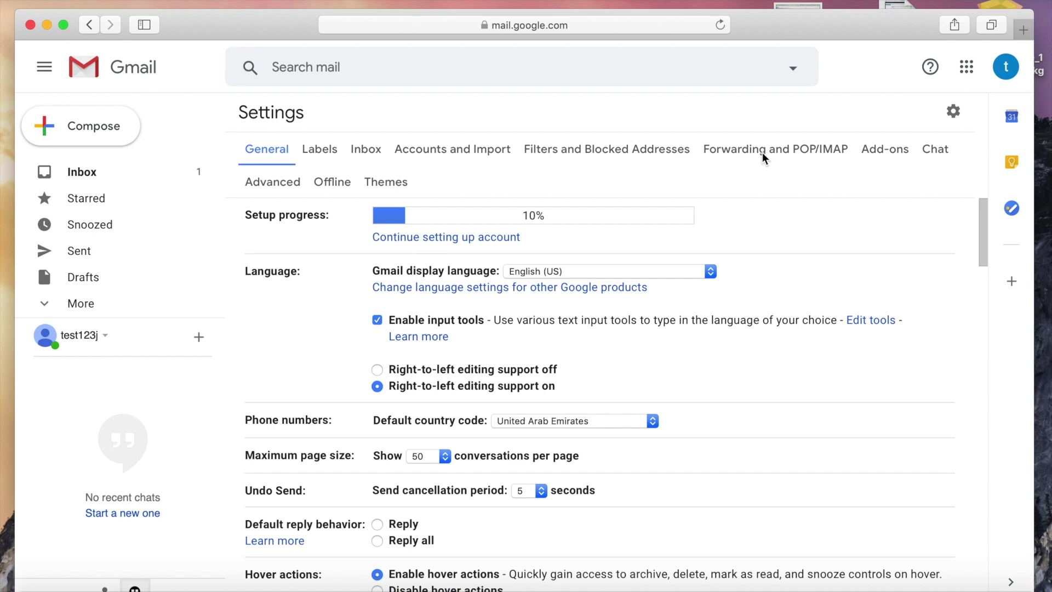
left_click(762, 153)
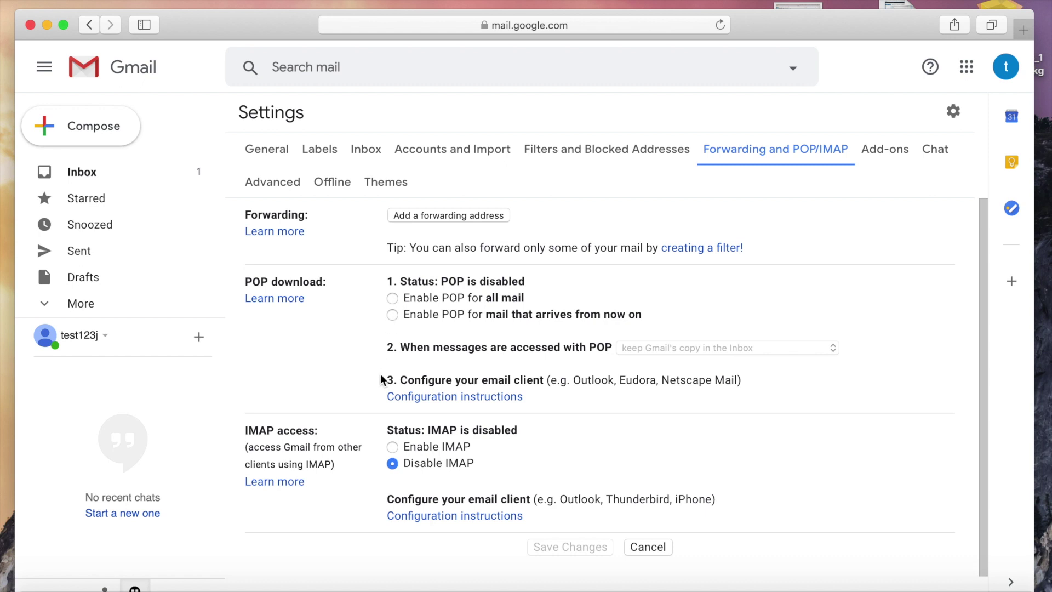
Select Enable IMAP in Forwarding and POP/IMAP and save the changes.
left_click(392, 448)
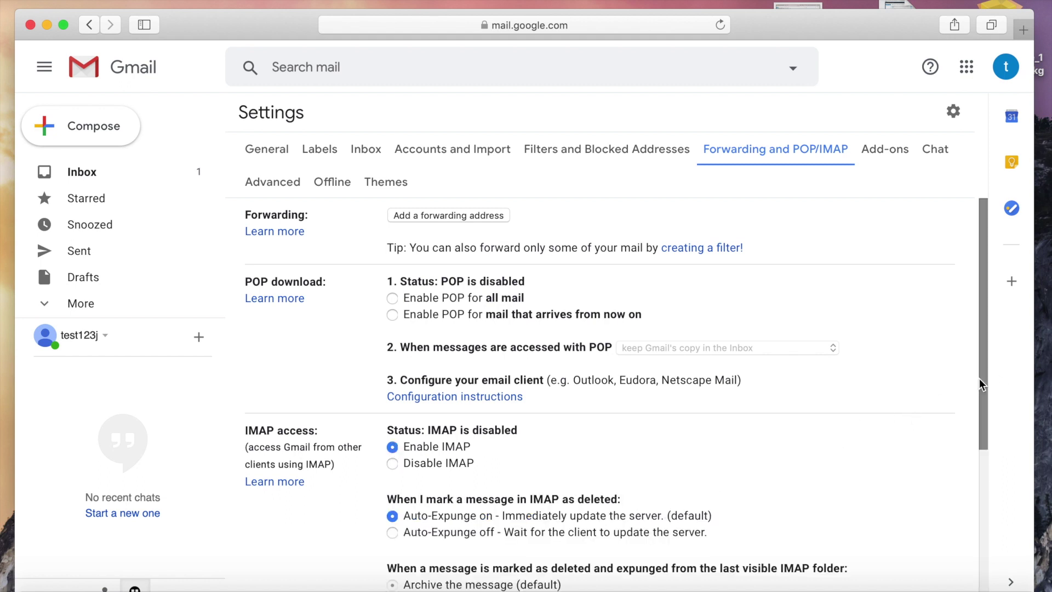
left_click_drag(987, 387, 999, 572)
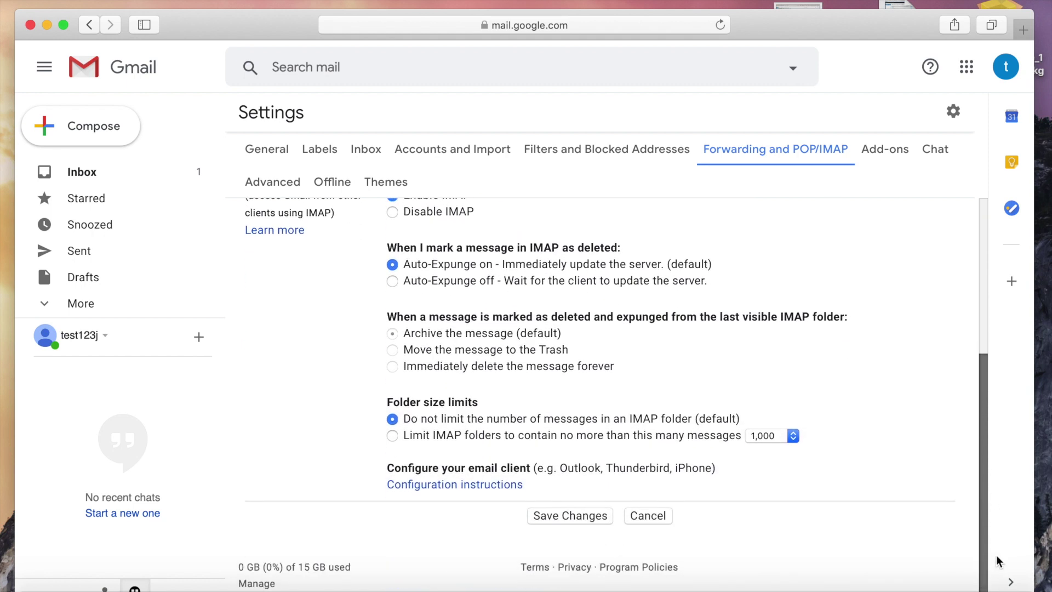
left_click(565, 518)
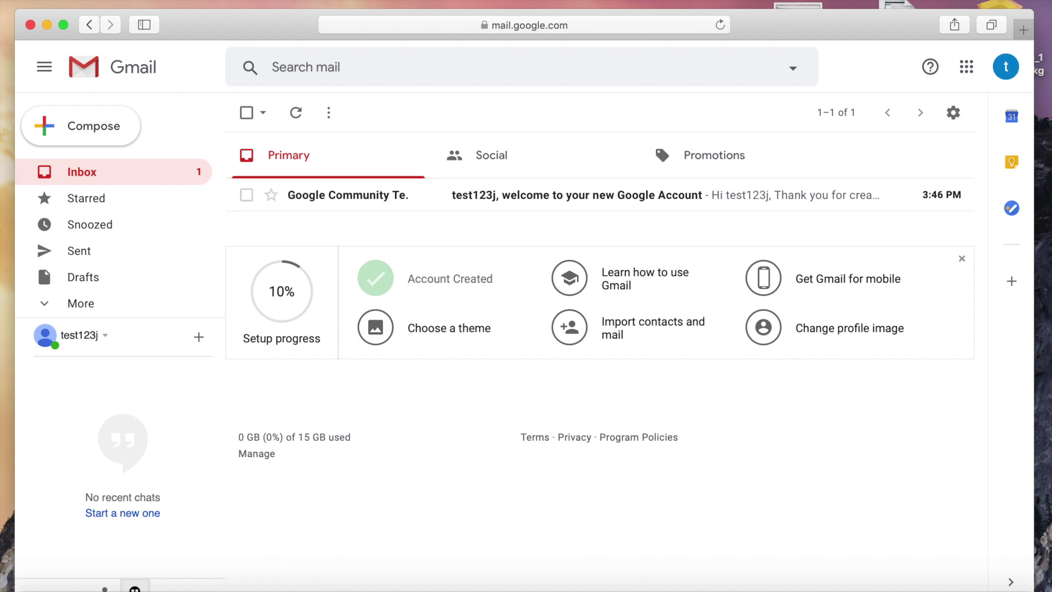
Close Safari and launch Microsoft Outlook from Finder's Applications folder.
left_click(30, 25)
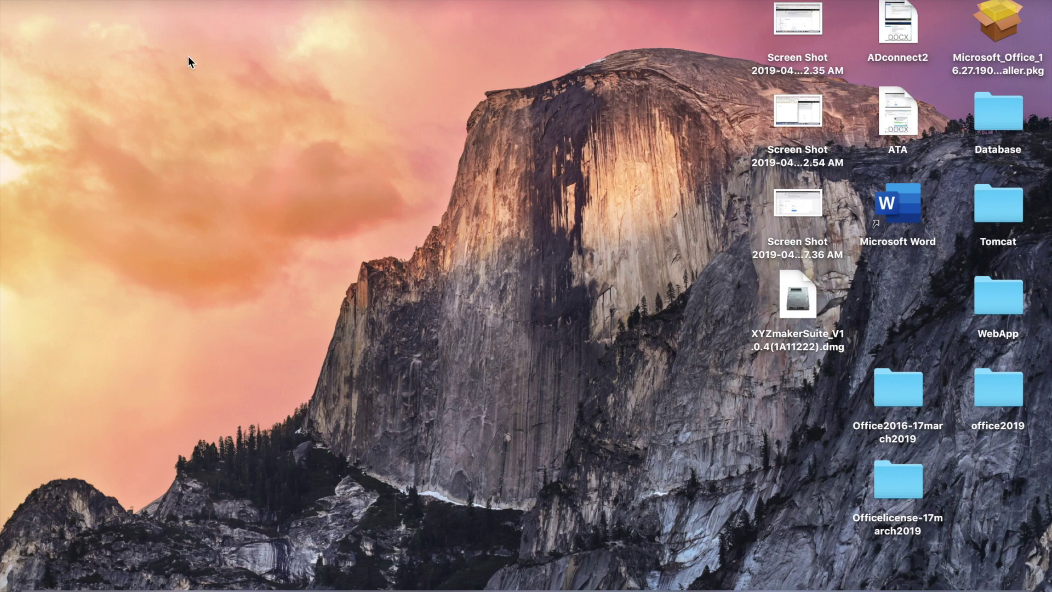
left_click(209, 2)
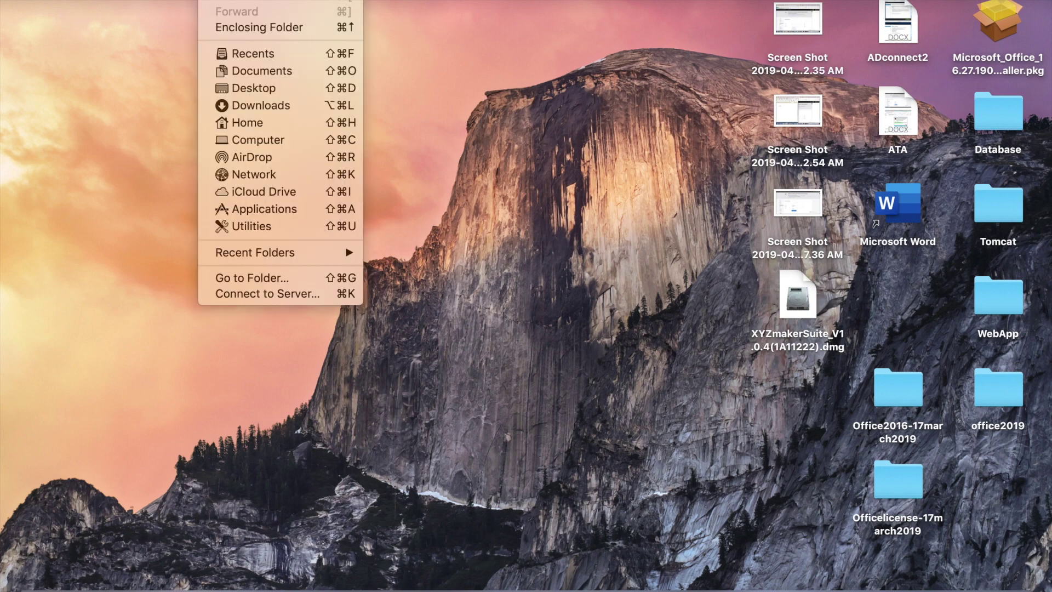
left_click(262, 211)
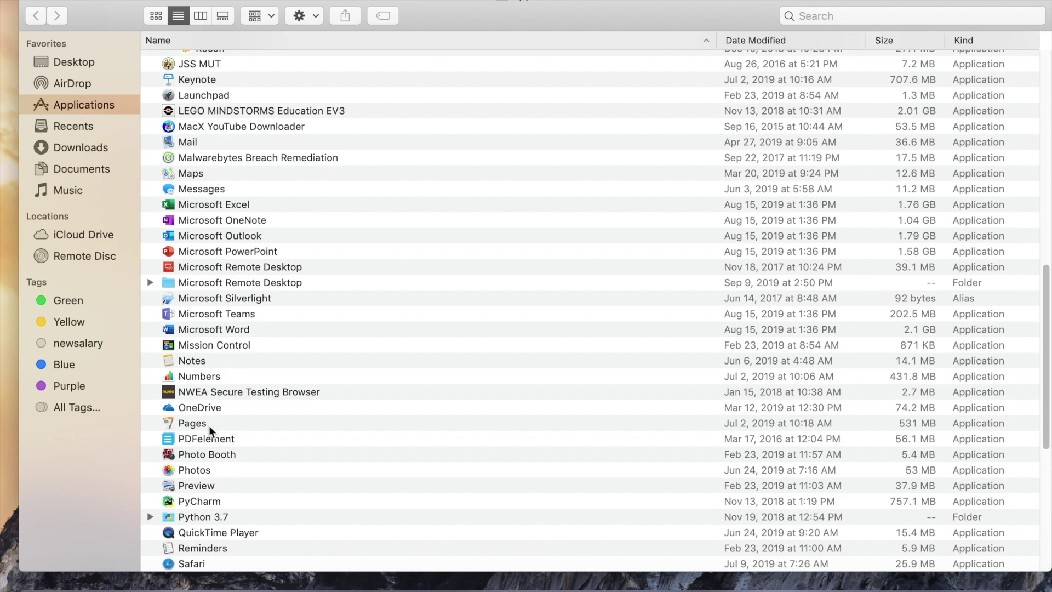
double_click(226, 235)
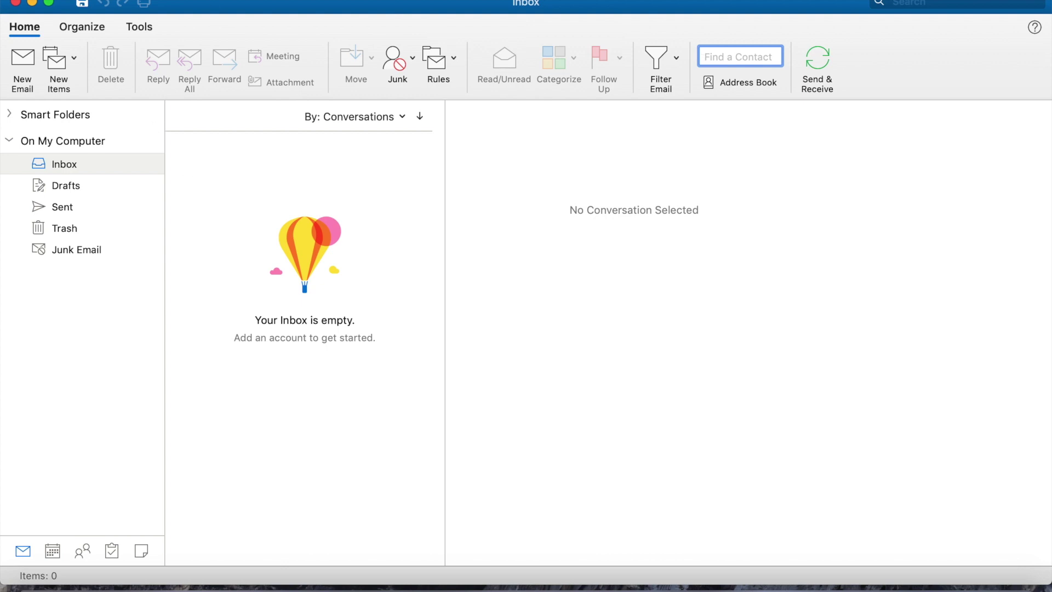
Open Outlook's Accounts window and choose Add Email Account from the + menu.
left_click(351, 0)
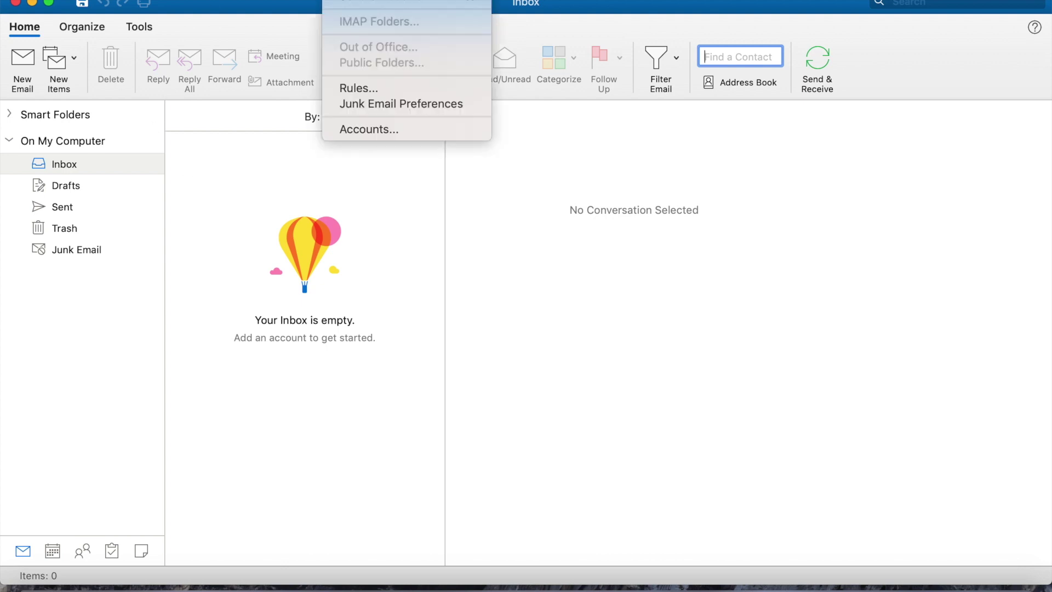
left_click(380, 129)
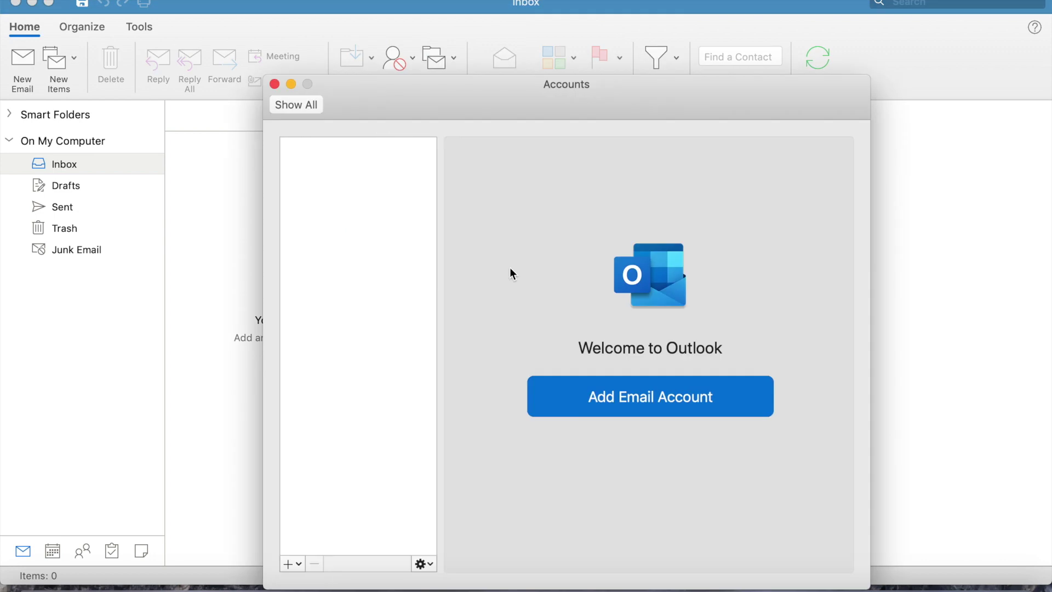
left_click(422, 563)
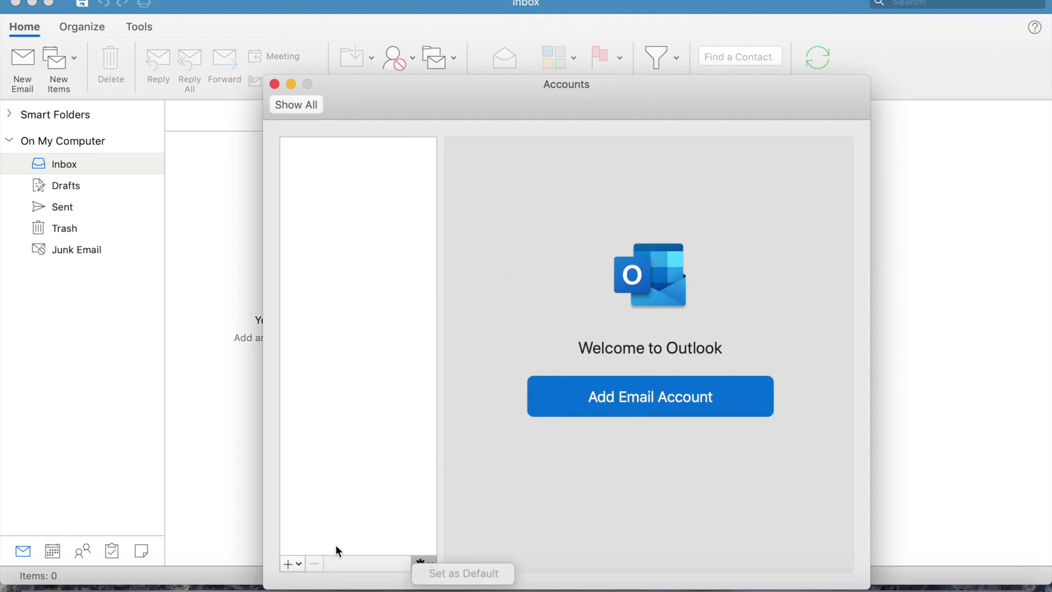
left_click(288, 565)
left_click(289, 566)
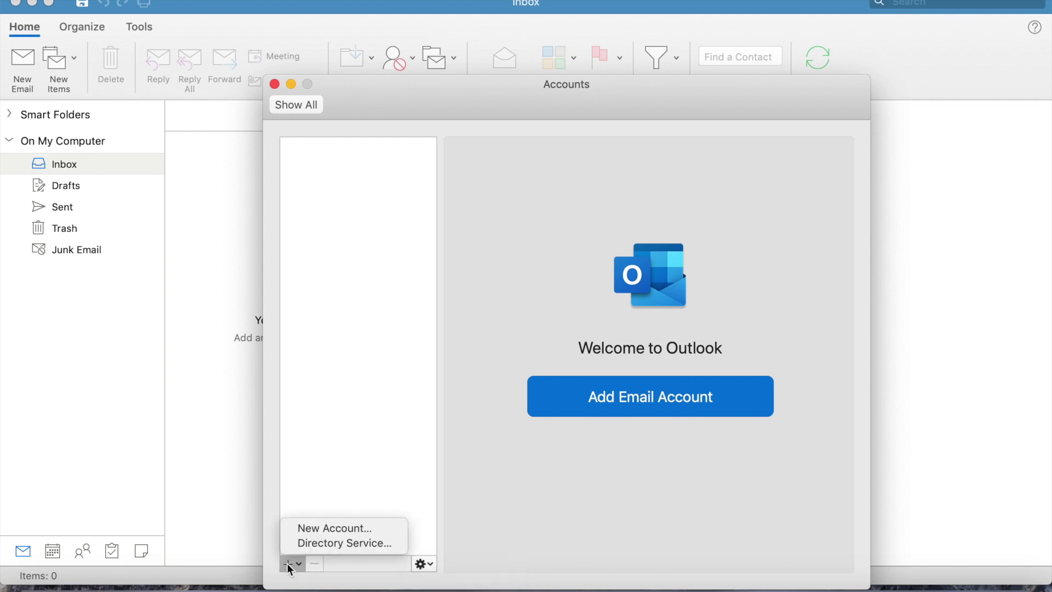
left_click(333, 529)
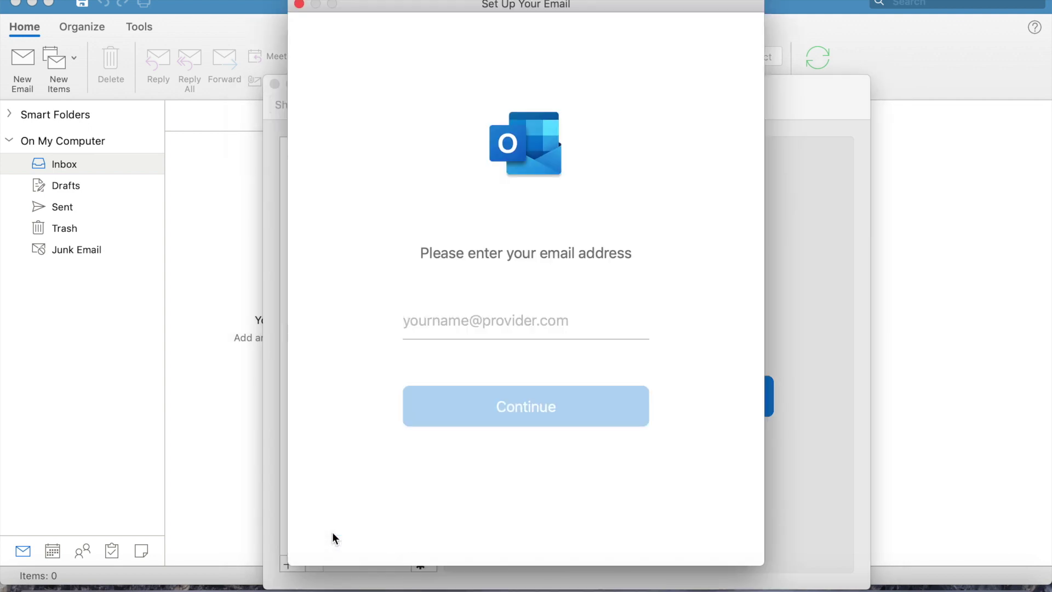
left_click(299, 4)
Enter the Gmail address for the new account and continue through to Google sign-in.
left_click(663, 401)
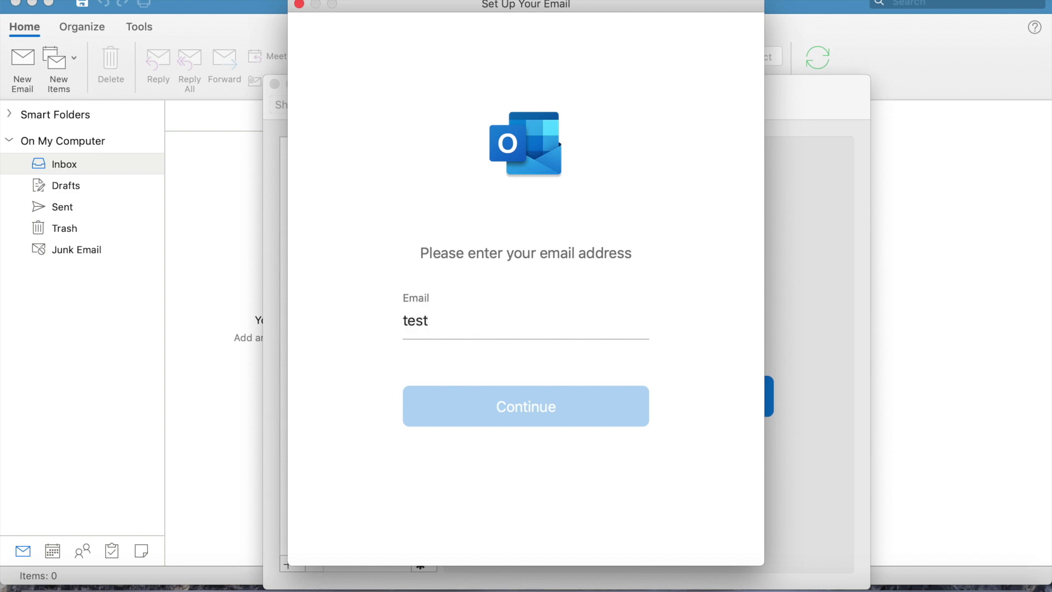
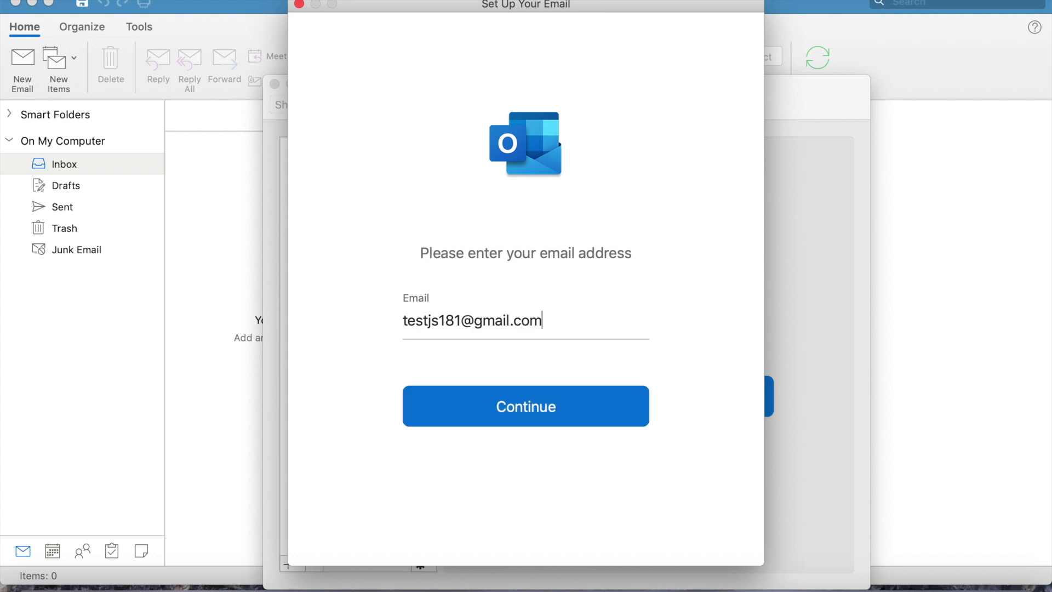
left_click(521, 413)
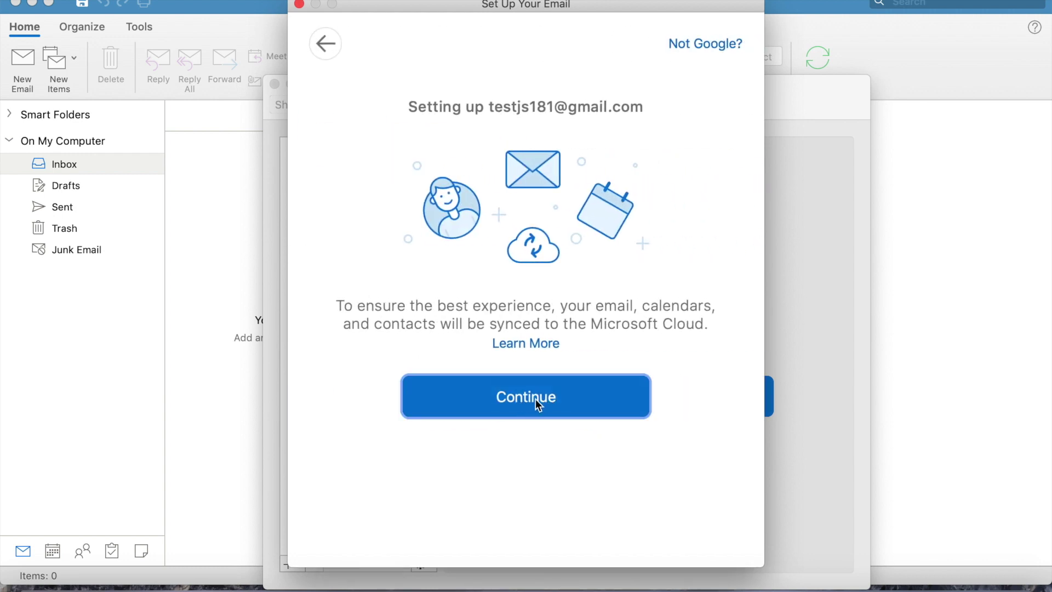
left_click(536, 400)
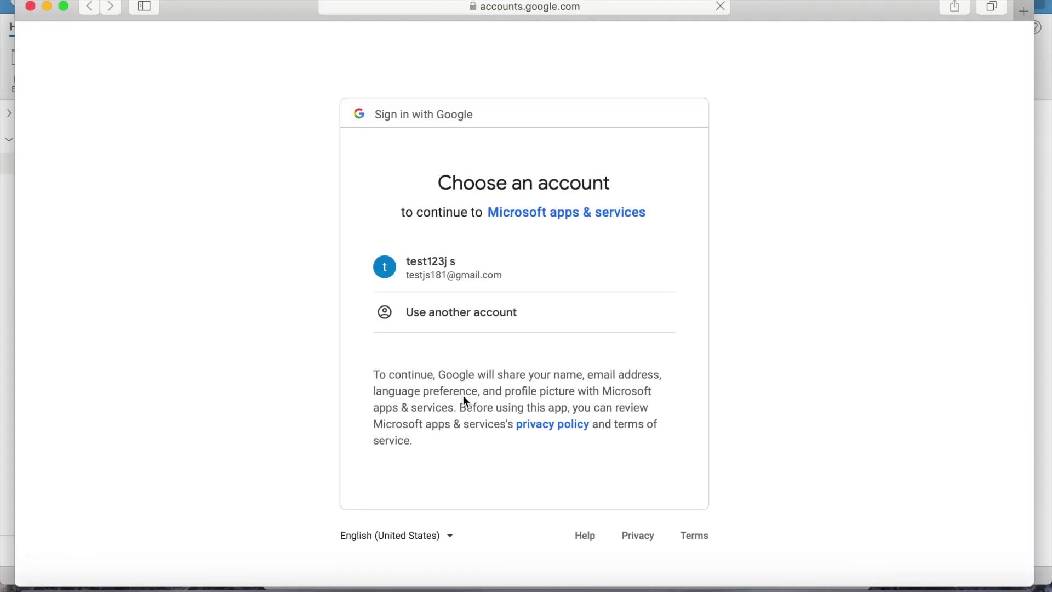
Choose the Google account, allow Microsoft apps & services access, and permit opening Outlook.
left_click(433, 277)
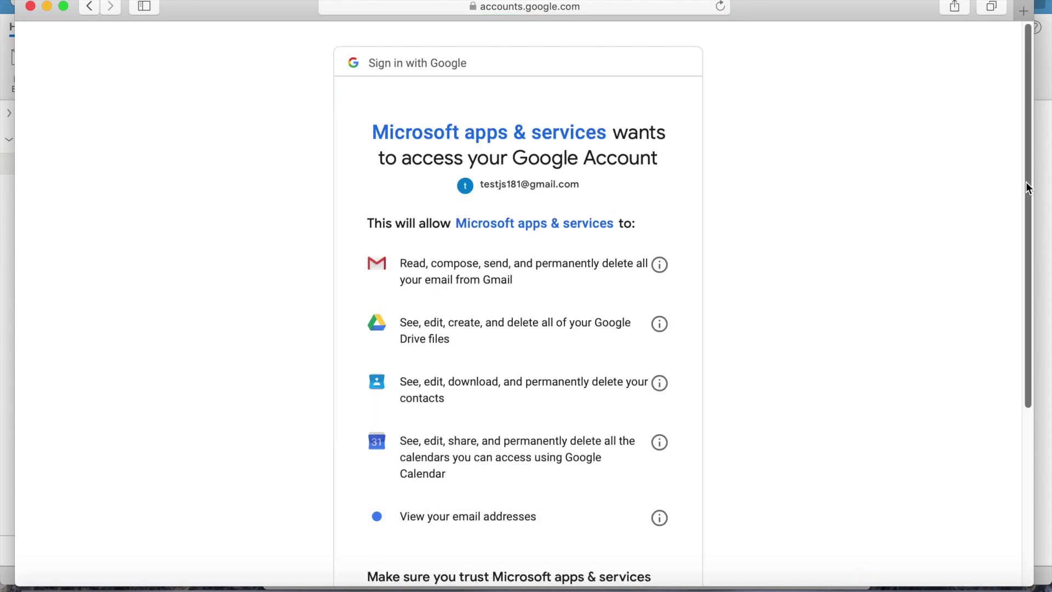
left_click_drag(1026, 182, 1030, 344)
scroll(1026, 289, "down", 5)
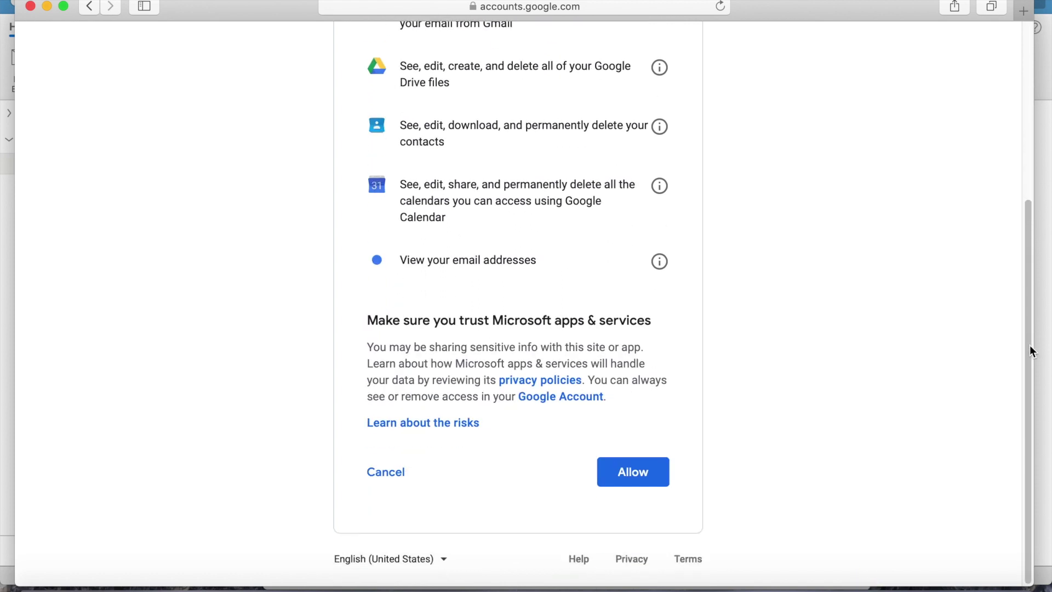
left_click(630, 473)
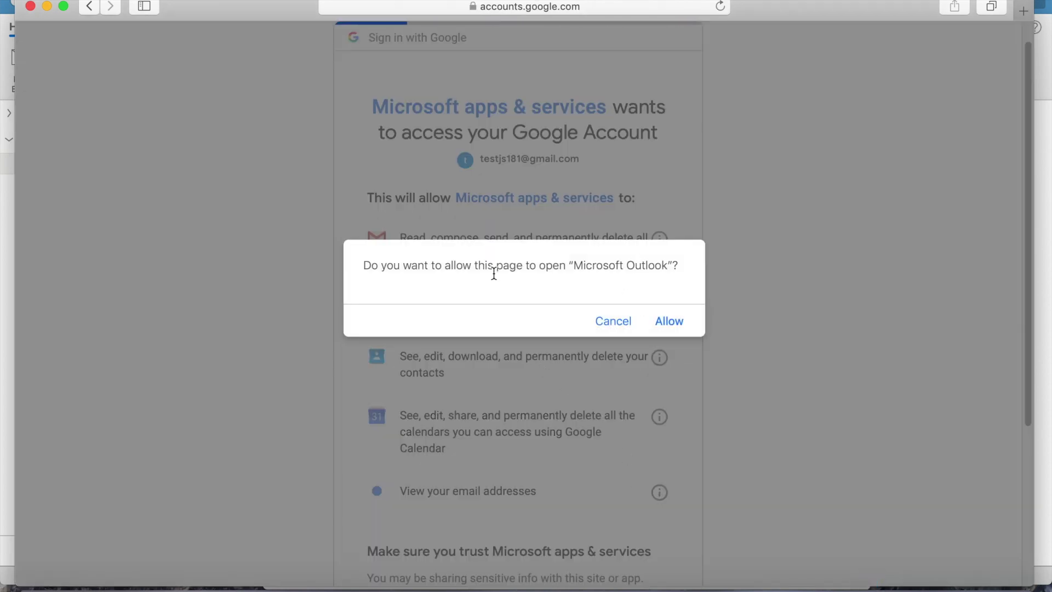
left_click(670, 322)
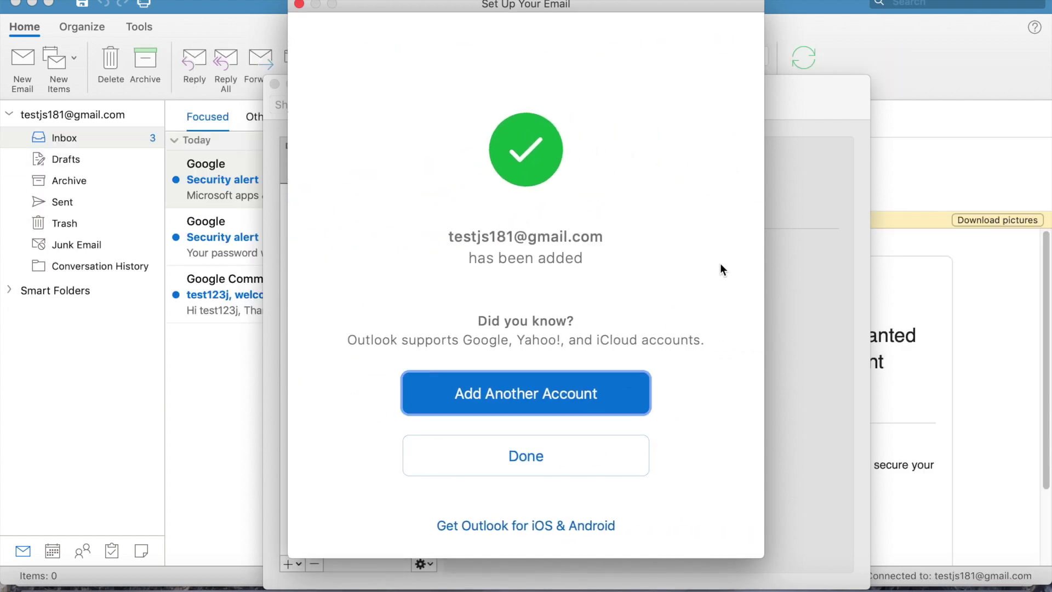
Finish the email setup with Done, then move aside and close the Accounts window.
left_click(532, 462)
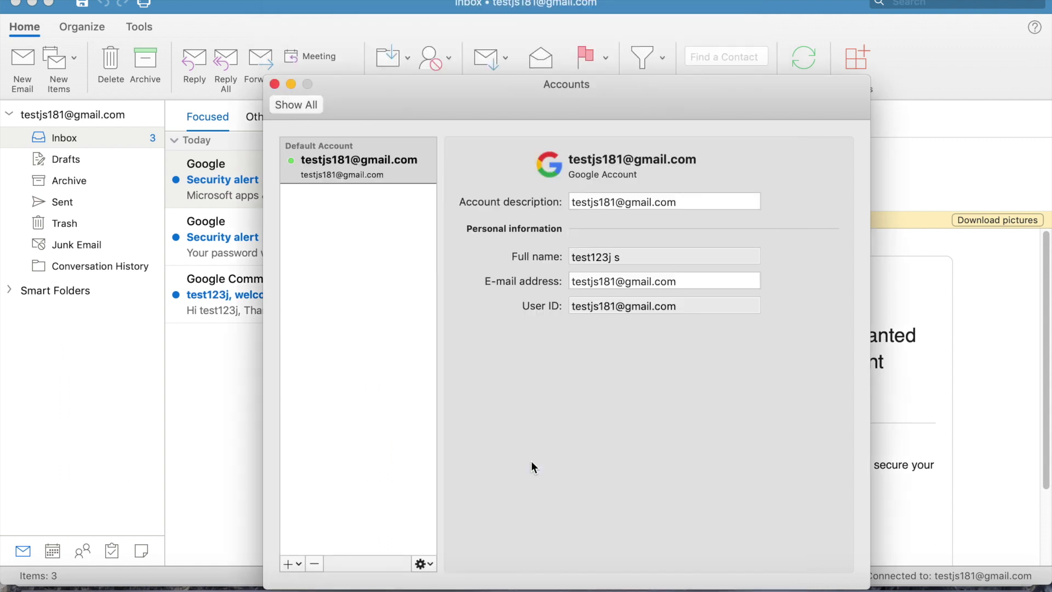
left_click_drag(498, 117, 340, 39)
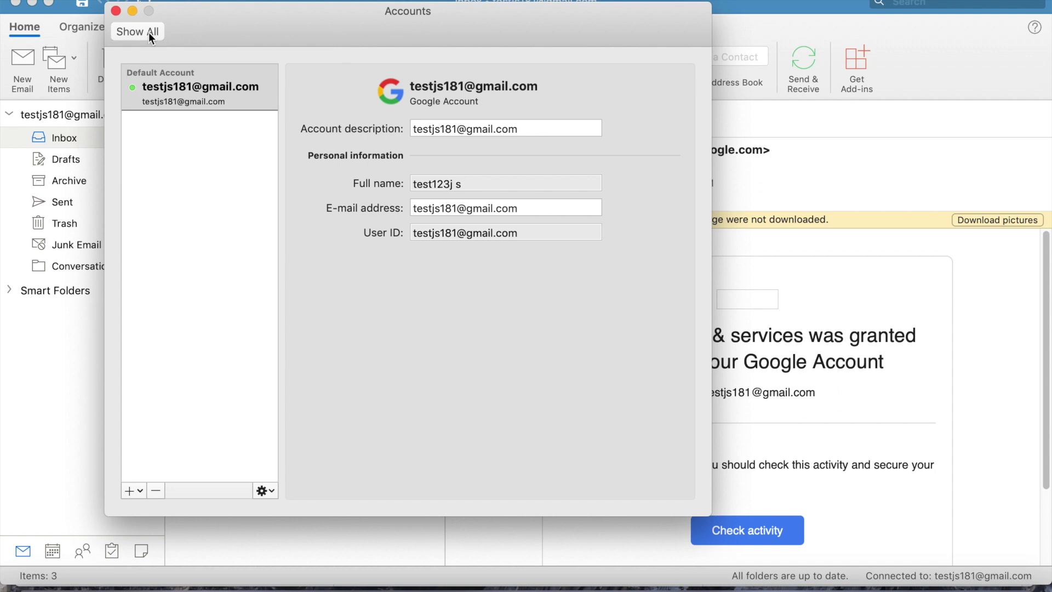
left_click(115, 11)
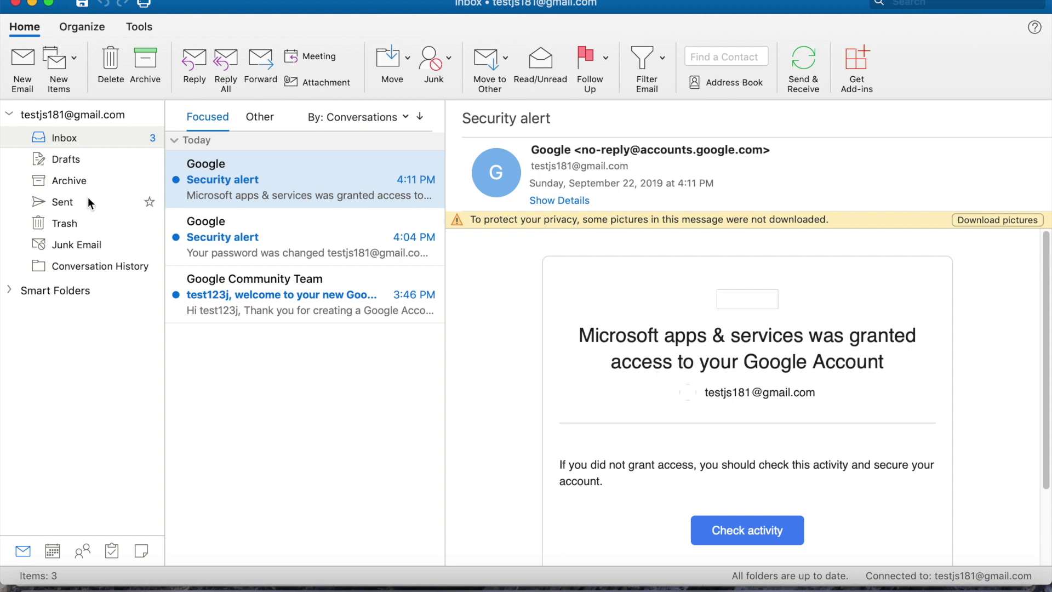
left_click(48, 119)
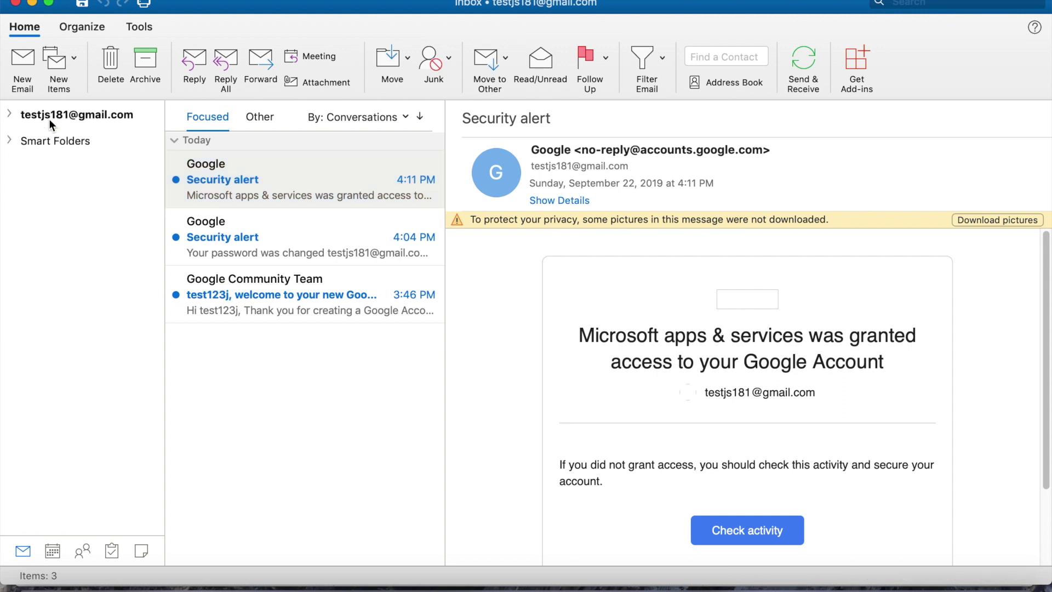
left_click(11, 118)
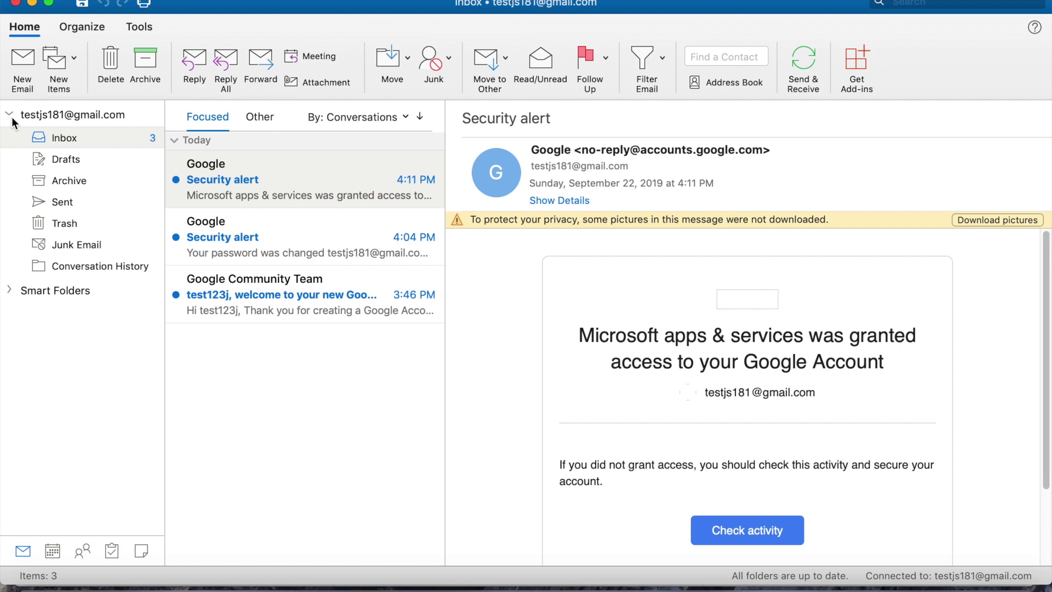
left_click(60, 0)
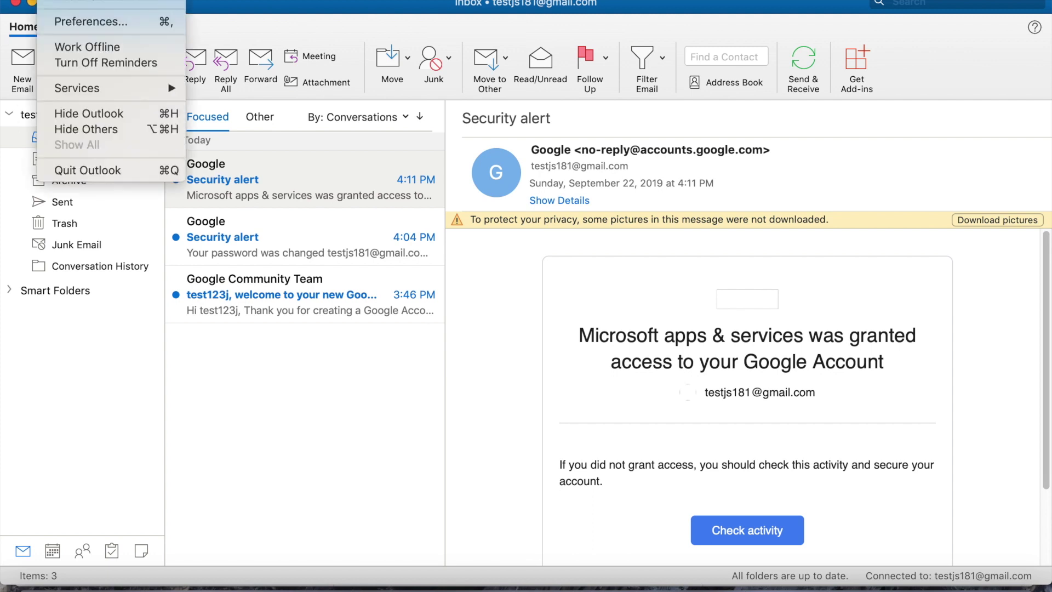
left_click(377, 6)
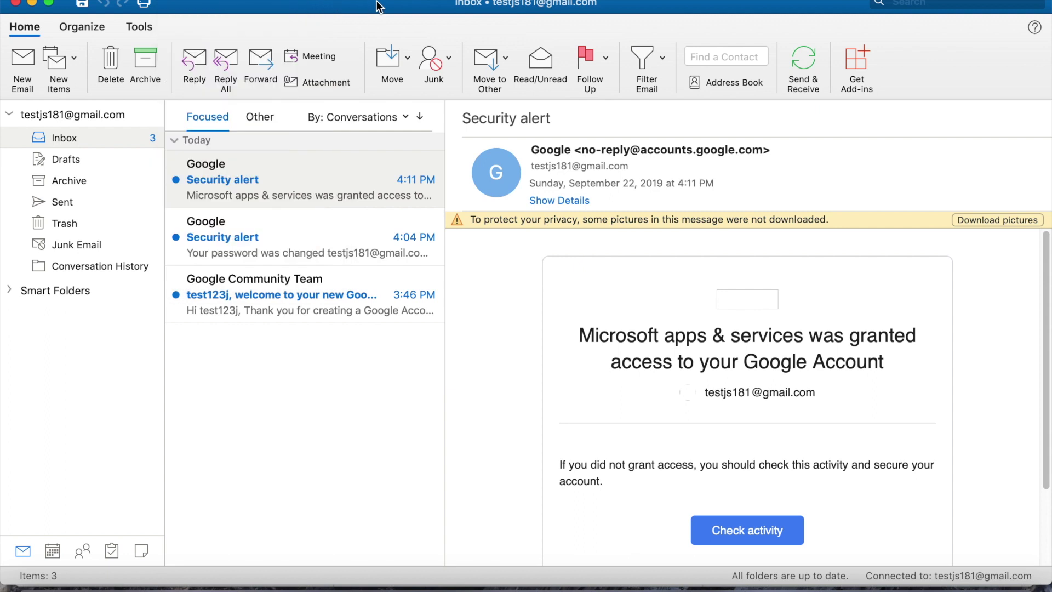